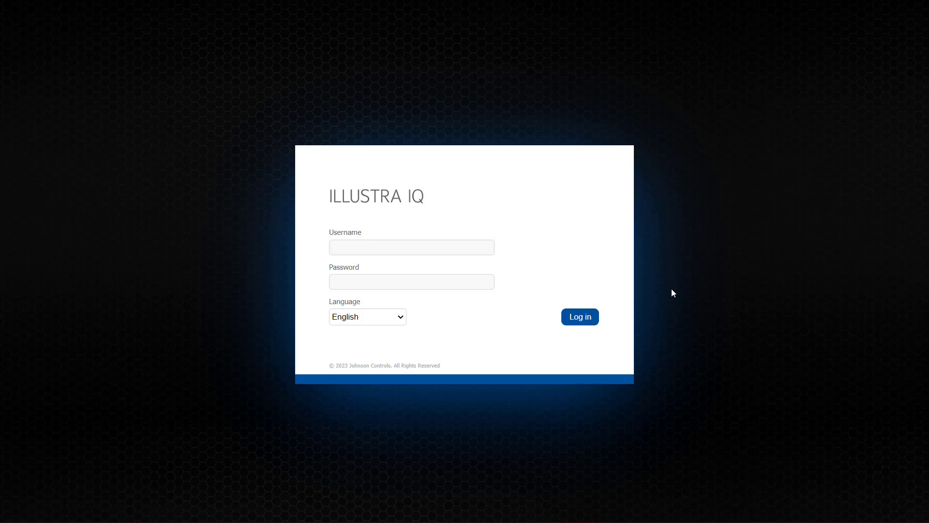
- Log in to the camera in English with the username admin and the account password
left_click(450, 247)
left_click(438, 271)
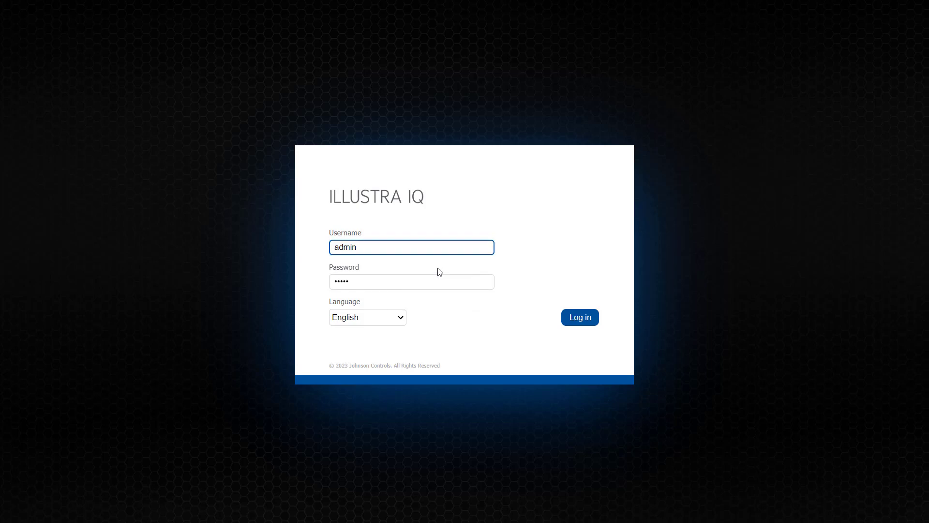
left_click(571, 325)
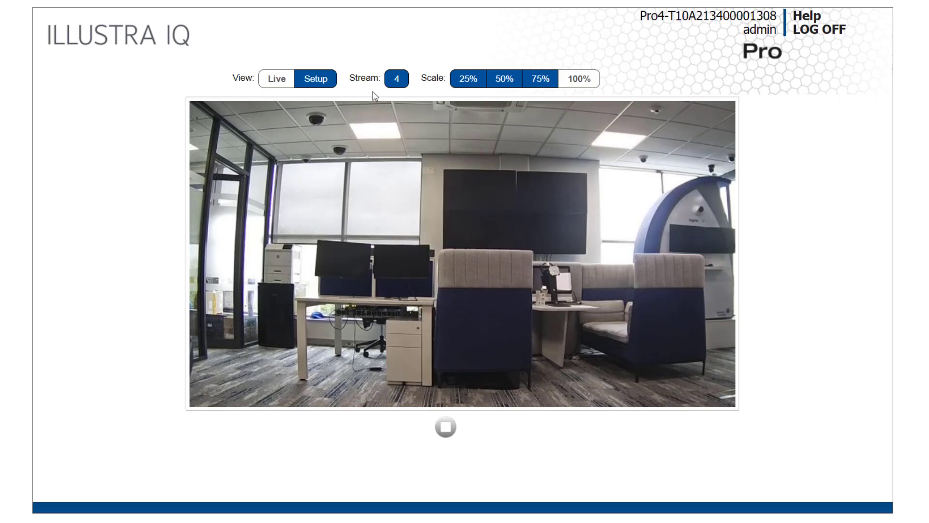
- Open the camera setup and examine the available stream numbers, codecs and resolutions in the video stream settings
left_click(319, 80)
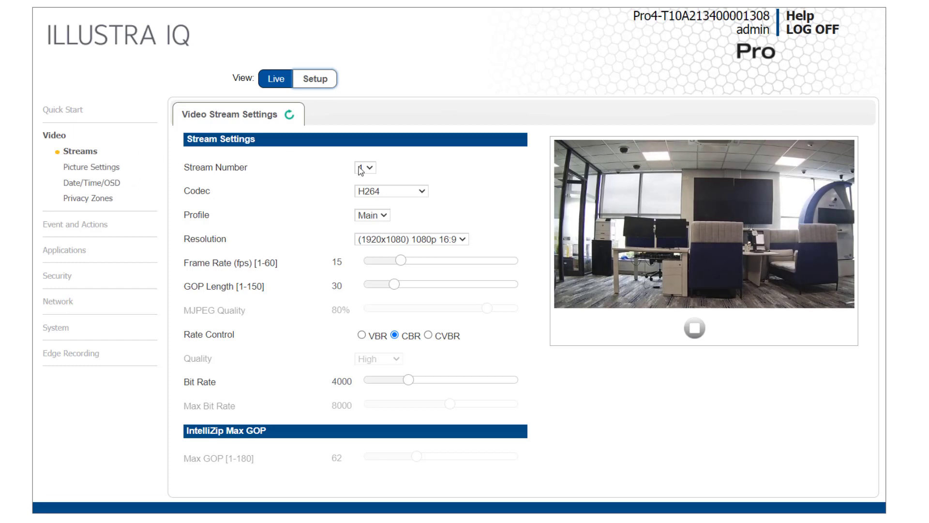
left_click(374, 169)
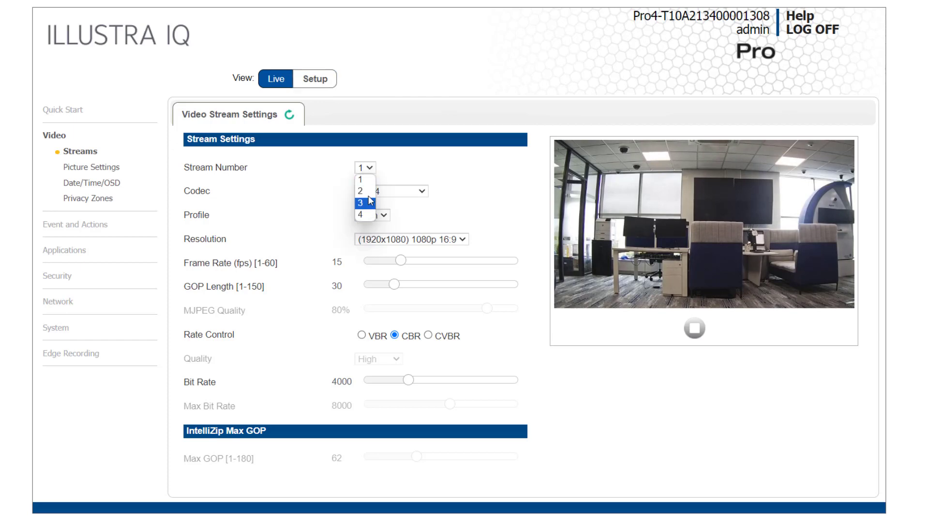
left_click(373, 169)
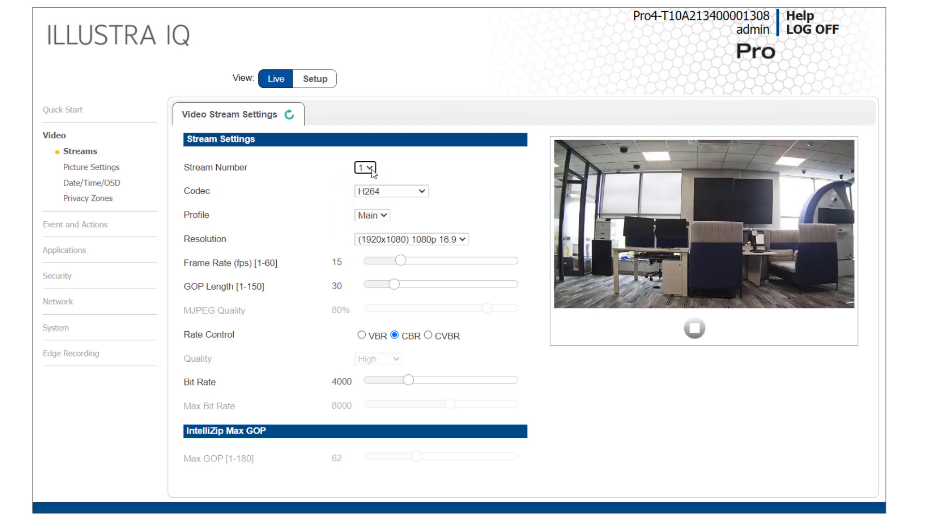
left_click(423, 192)
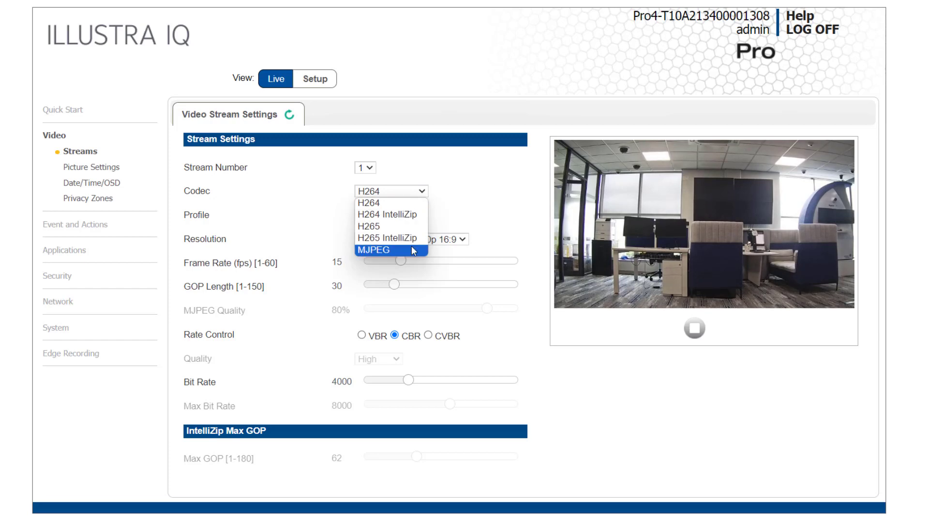
left_click(422, 202)
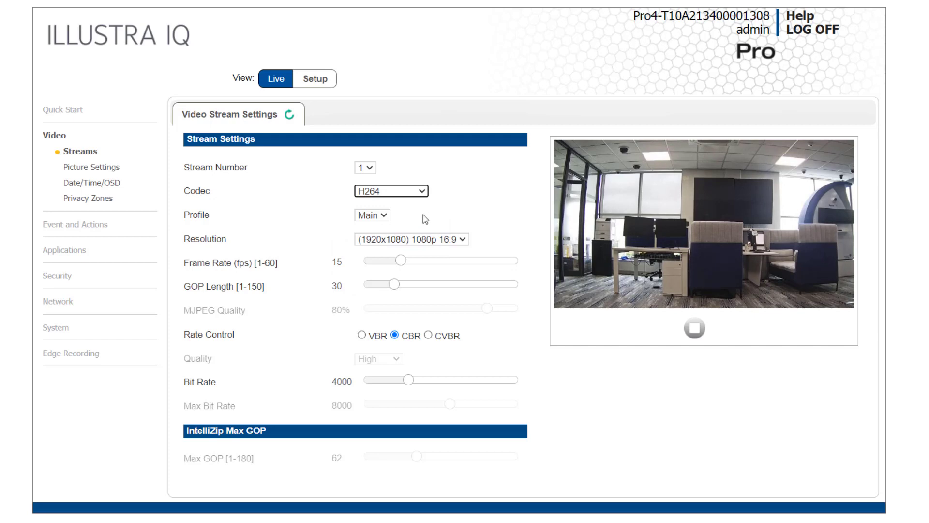
left_click(464, 245)
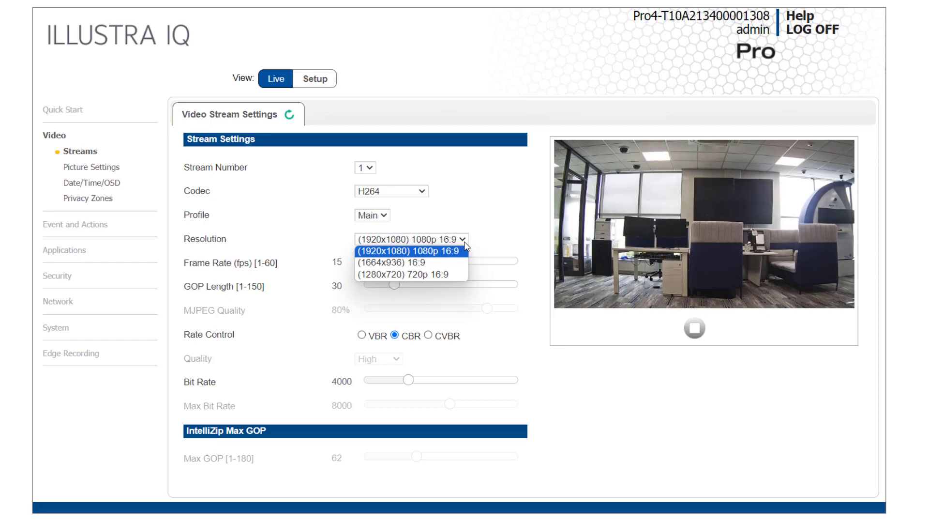
left_click(464, 240)
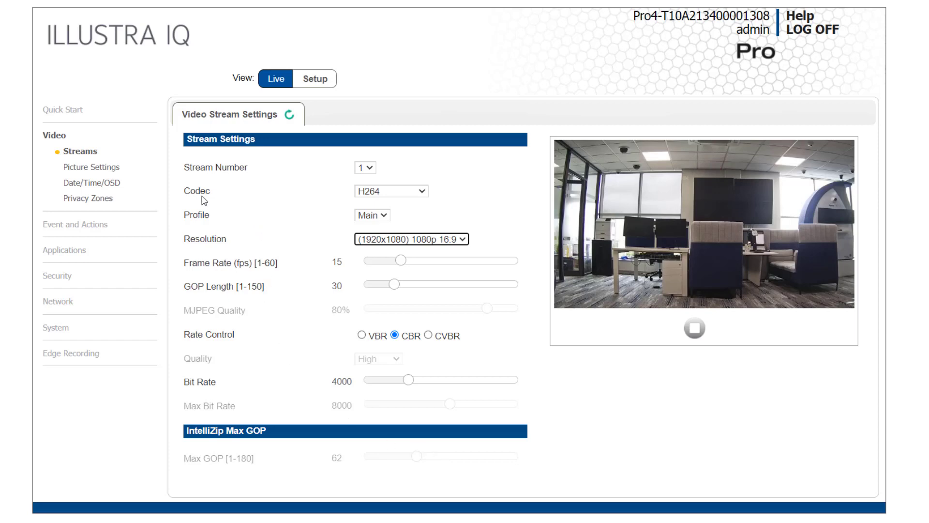
- Open the picture settings and preview the Mirror and Flip orientations one at a time, switching each off again
left_click(123, 170)
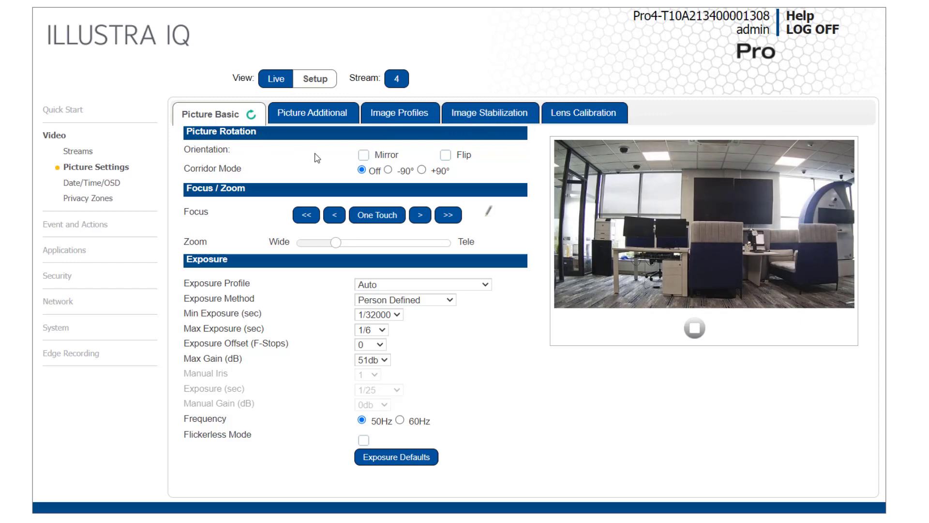
left_click(364, 156)
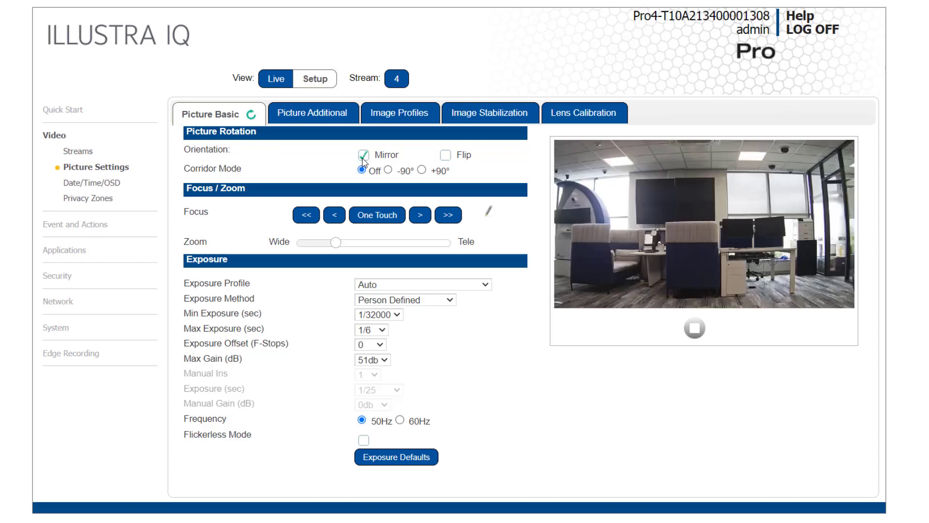
left_click(363, 157)
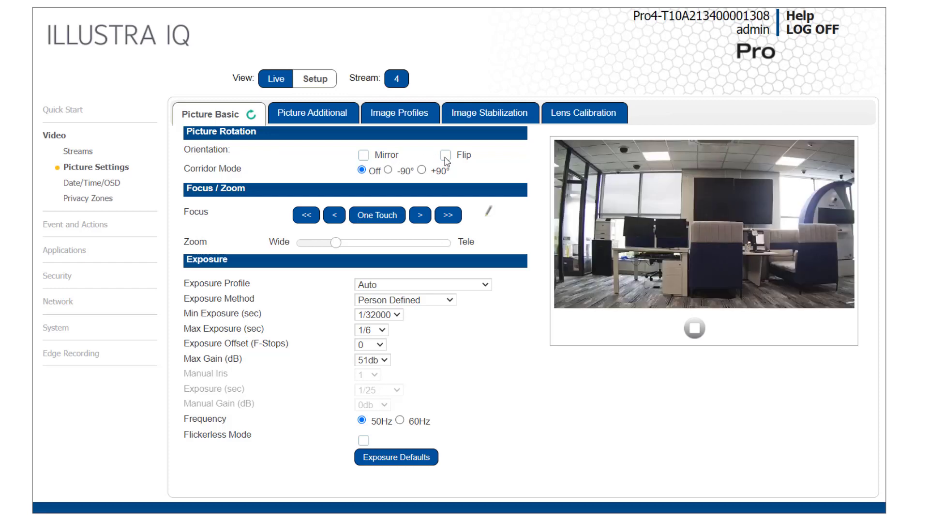
left_click(445, 157)
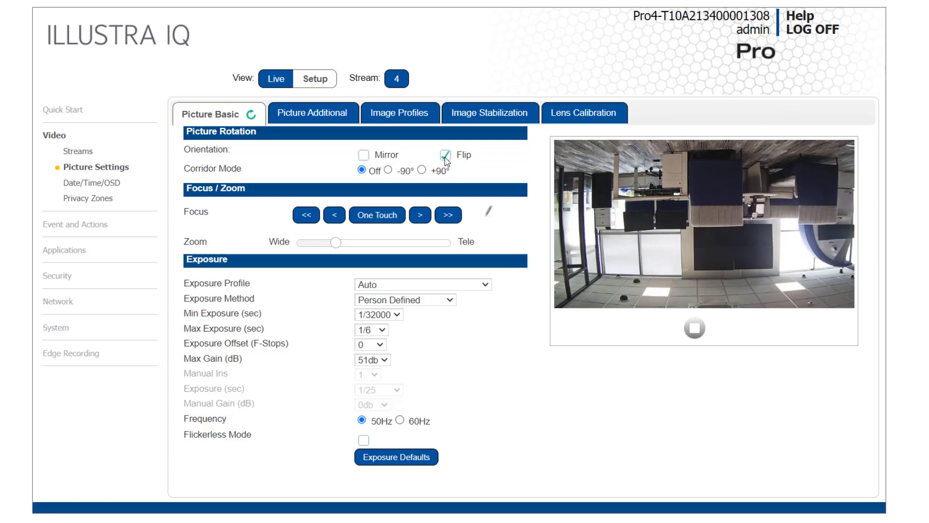
left_click(445, 156)
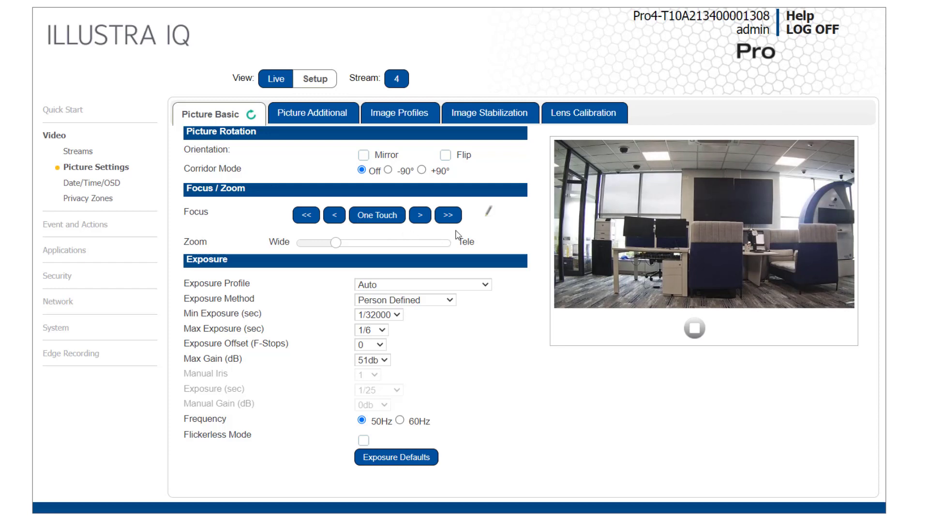
- Zoom the camera in slightly towards Tele and review the available exposure profiles and exposure methods without changing them
left_click(344, 244)
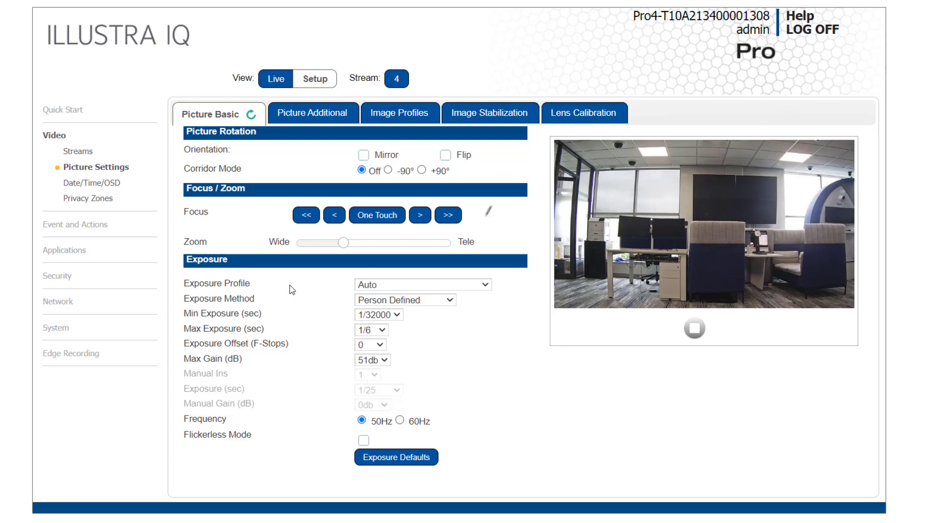
left_click(414, 286)
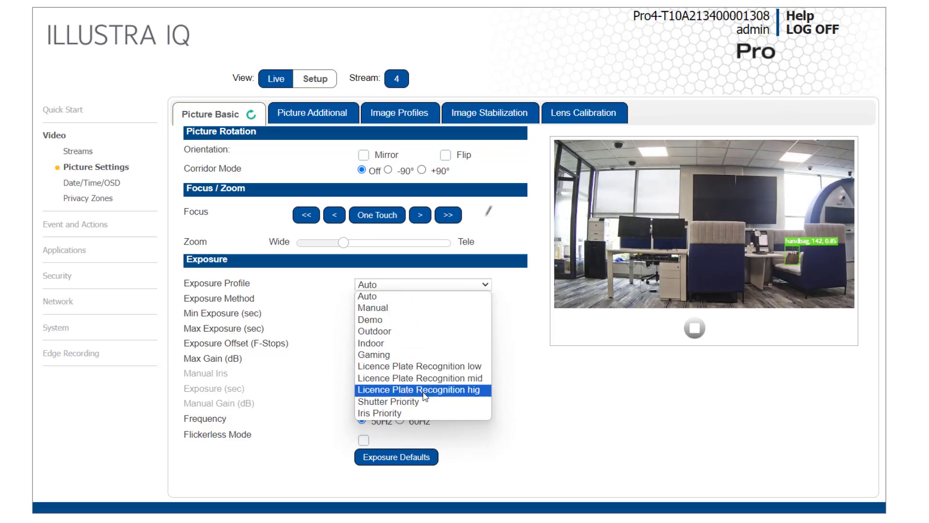
left_click(498, 311)
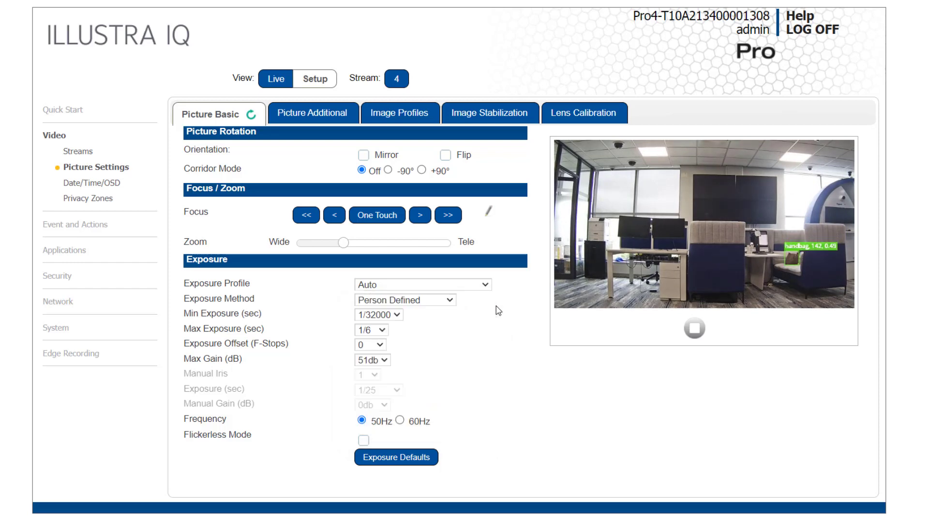
left_click(439, 302)
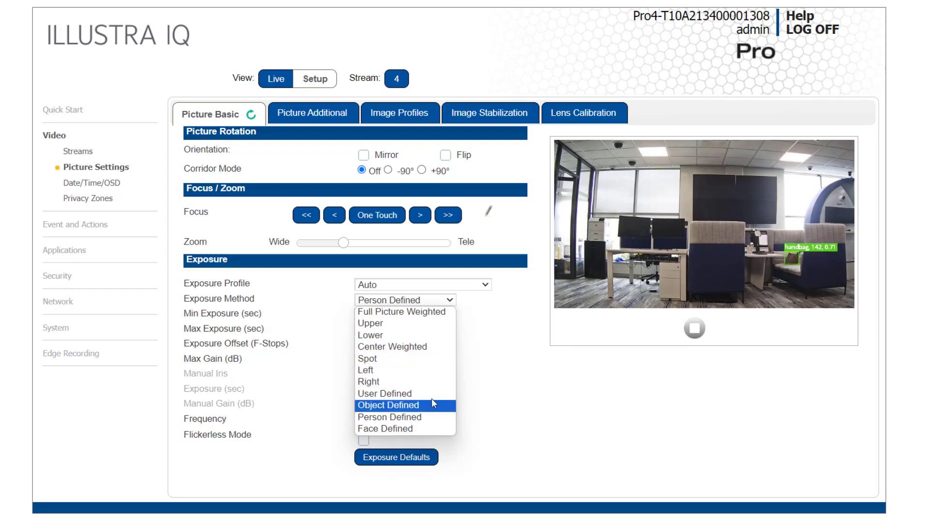
left_click(472, 412)
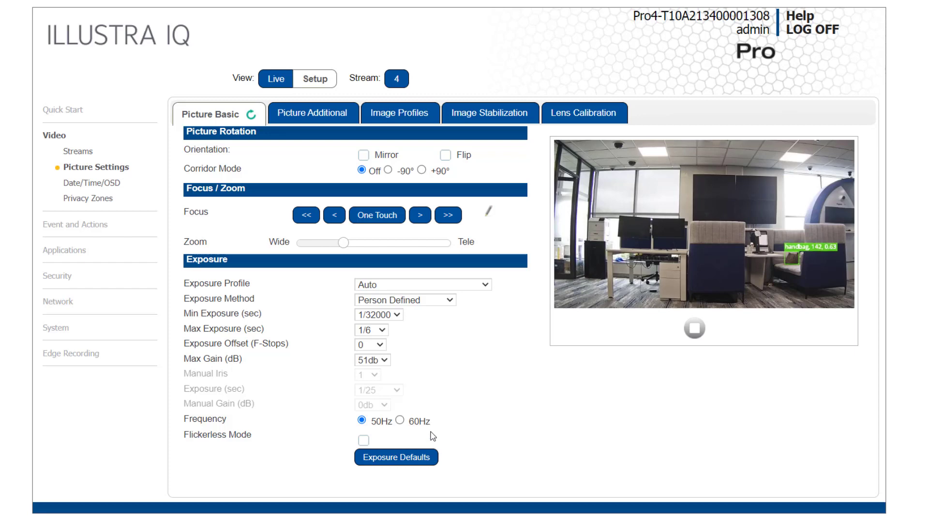
- Review the WDR and Day Night Mode options in the additional picture settings, and view the image profiles page
left_click(294, 121)
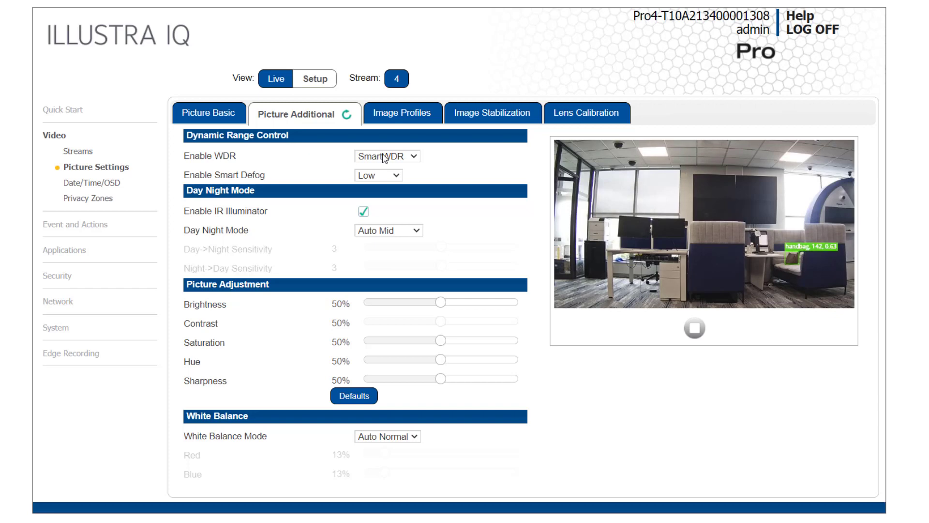
left_click(415, 156)
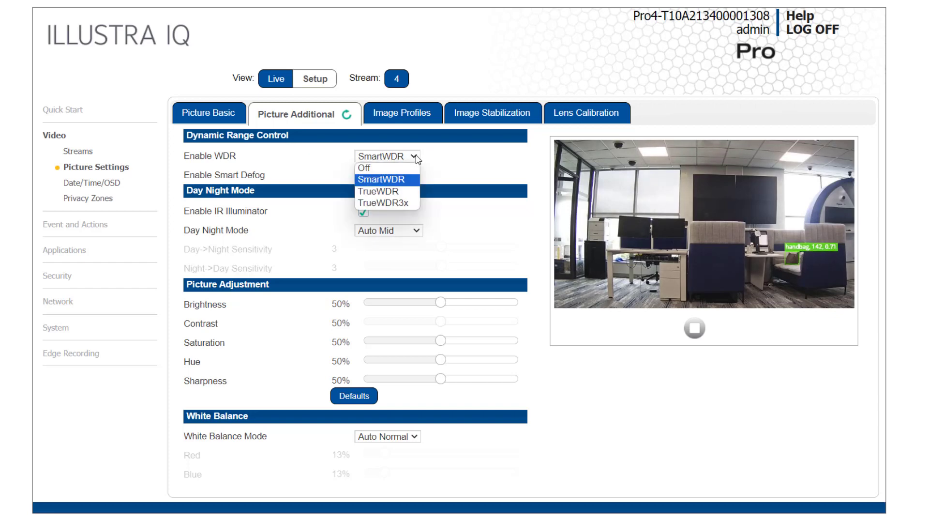
left_click(416, 158)
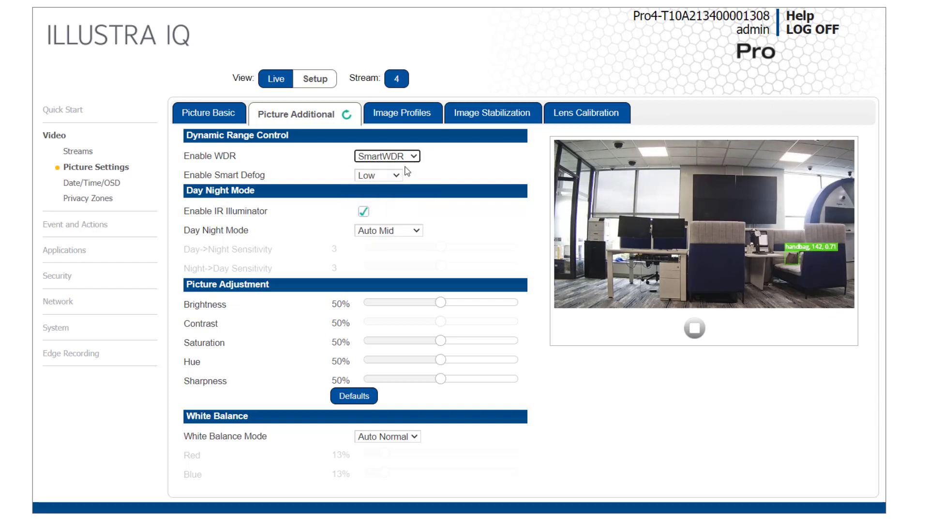
left_click(417, 231)
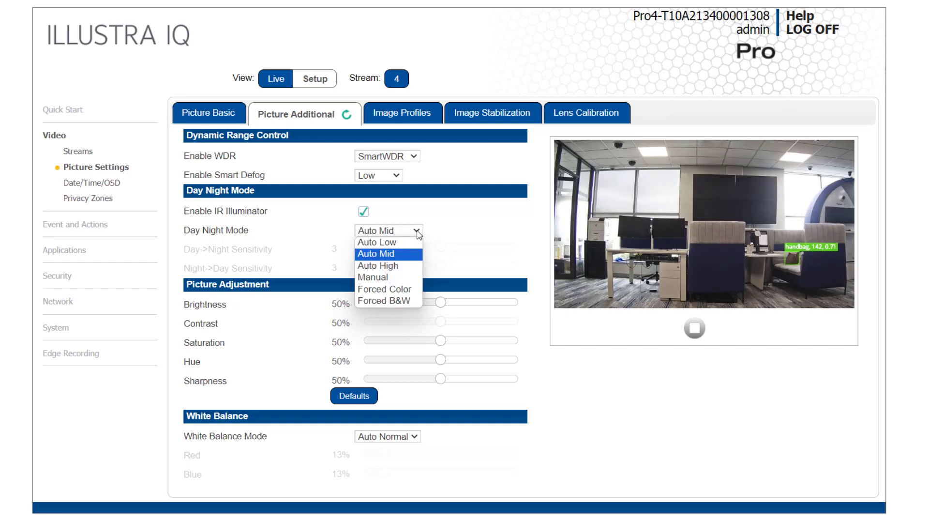
left_click(417, 230)
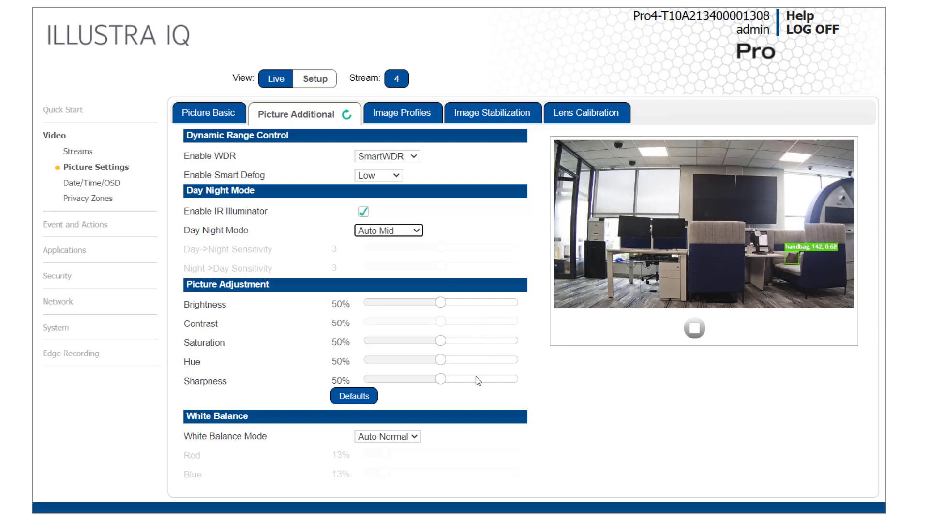
left_click(407, 123)
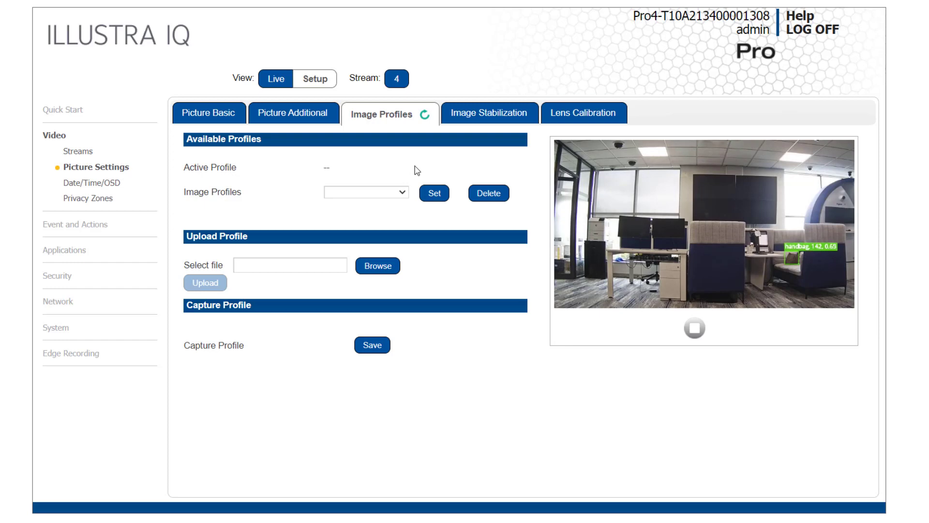
- Try the Low and High image stabilization levels and set the level back to Off
left_click(482, 125)
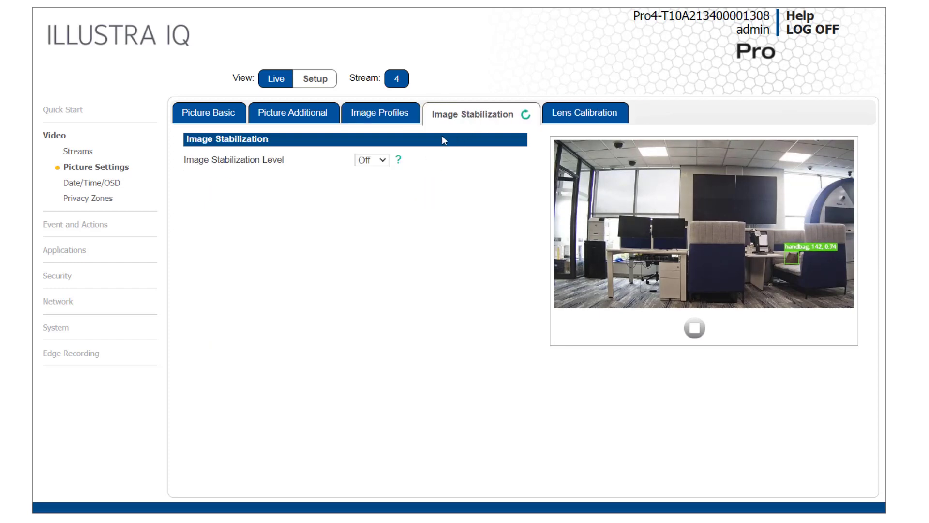
left_click(384, 161)
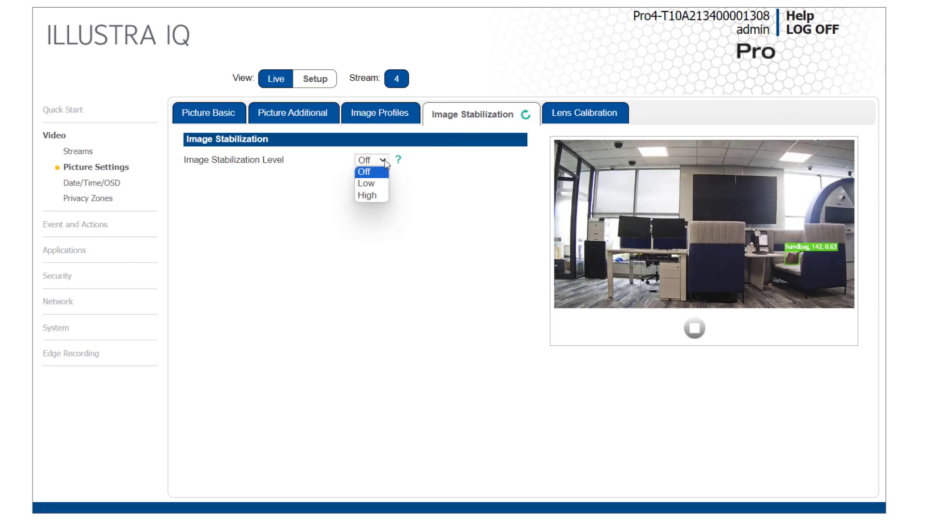
left_click(386, 184)
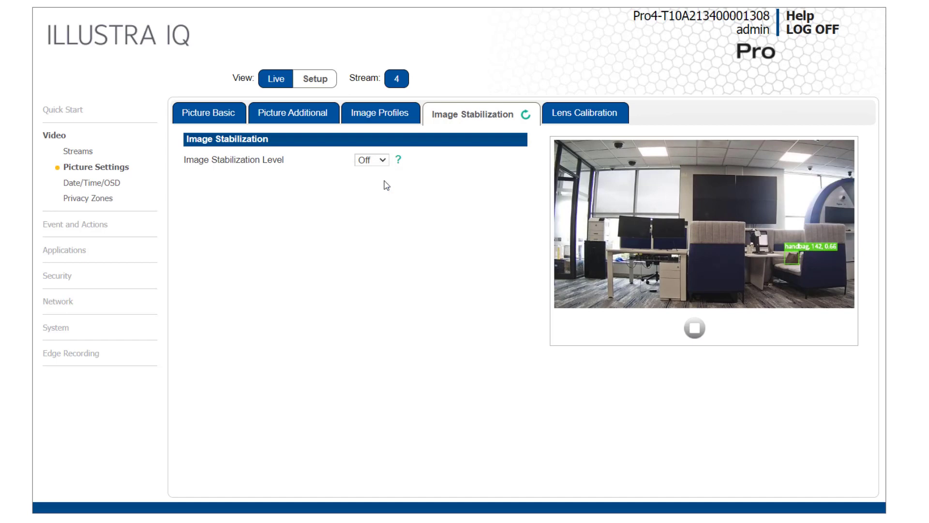
left_click(383, 164)
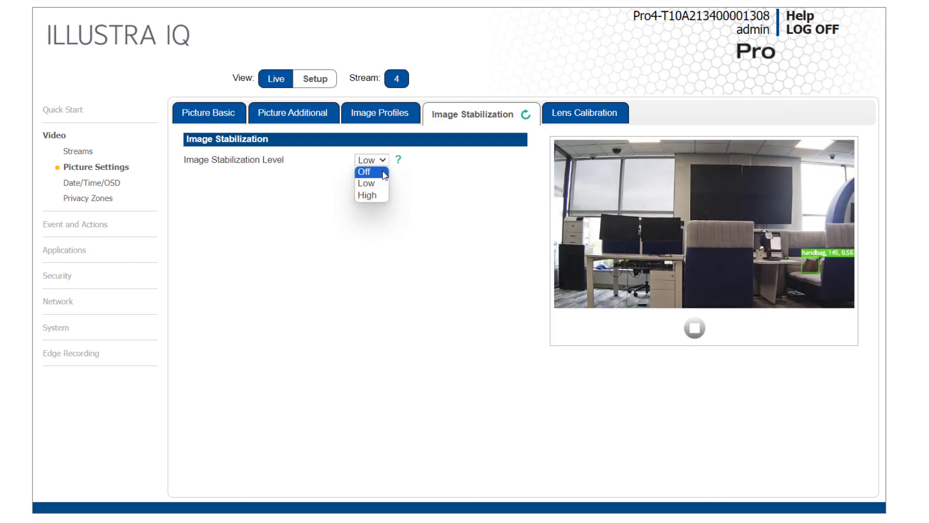
left_click(385, 196)
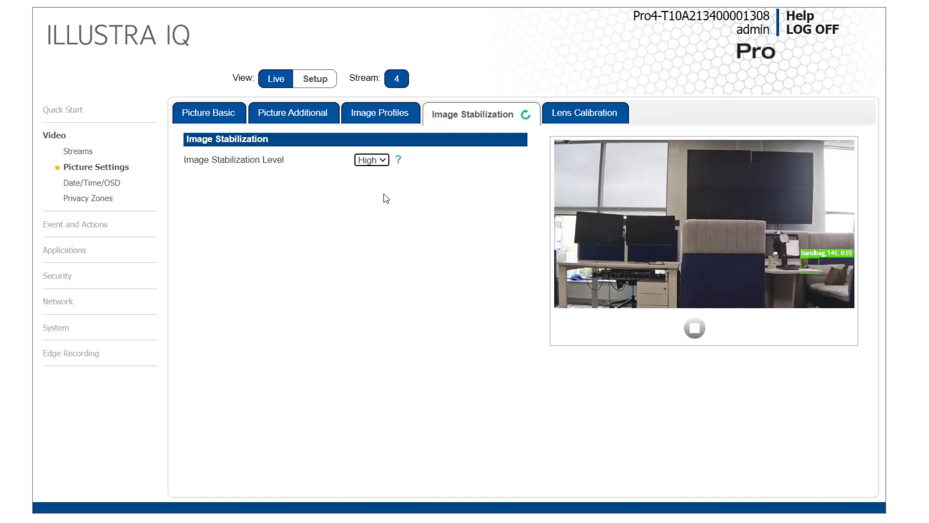
left_click(384, 164)
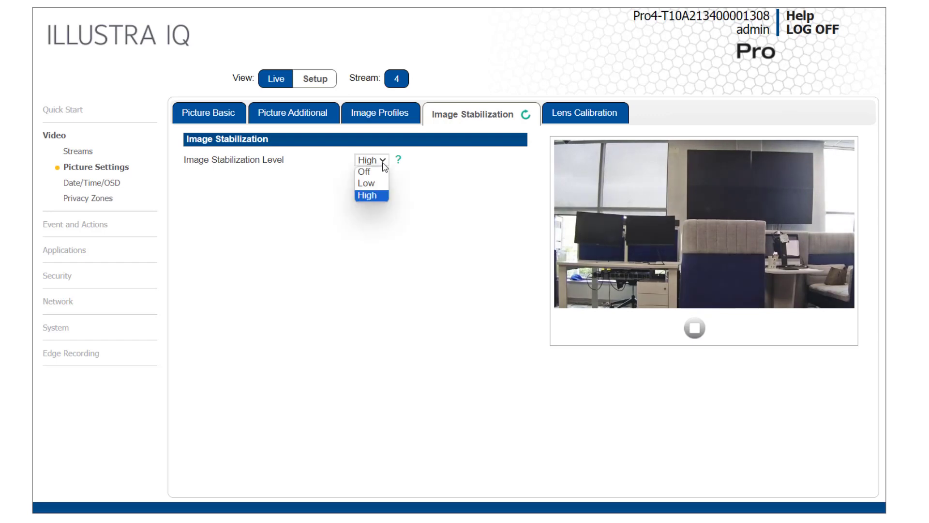
left_click(384, 173)
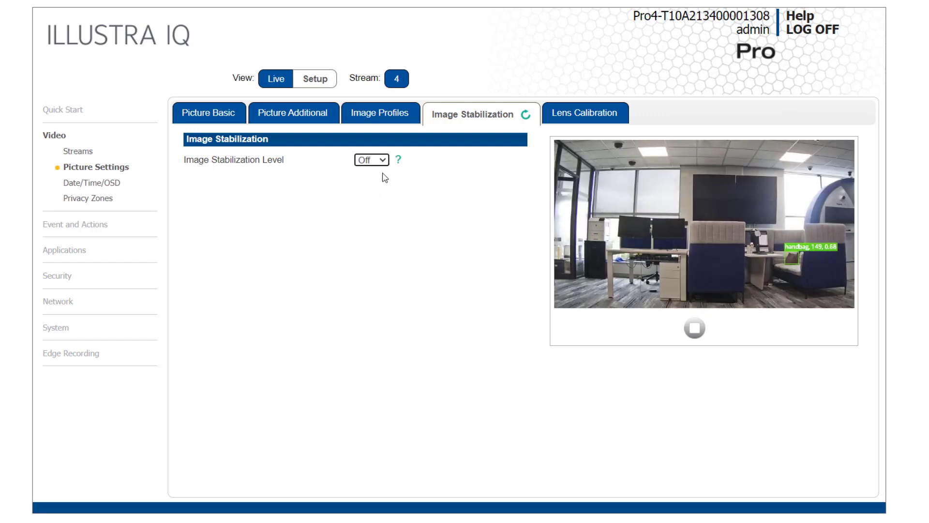
- Start the camera's lens calibration
left_click(557, 125)
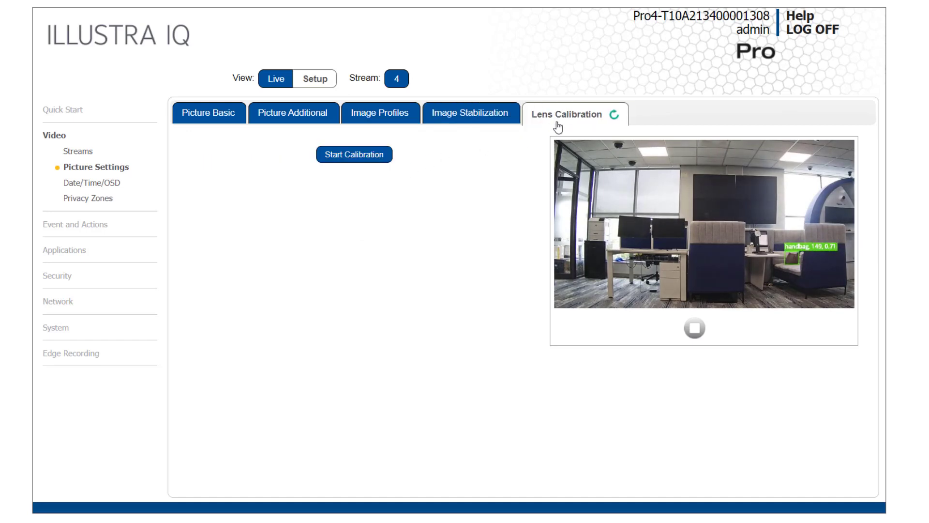
left_click(388, 164)
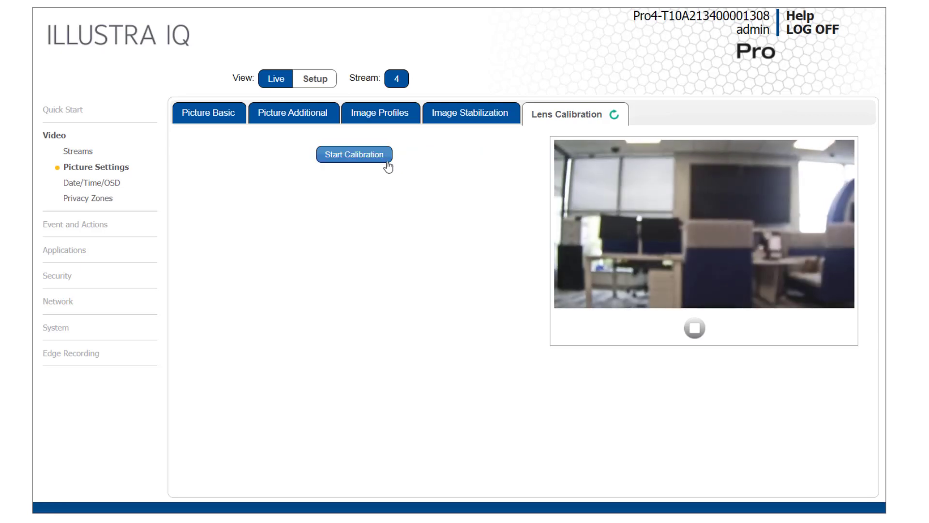
- Review the Date Display Format and Time Zone options in the camera's date and time settings without changing them
left_click(110, 187)
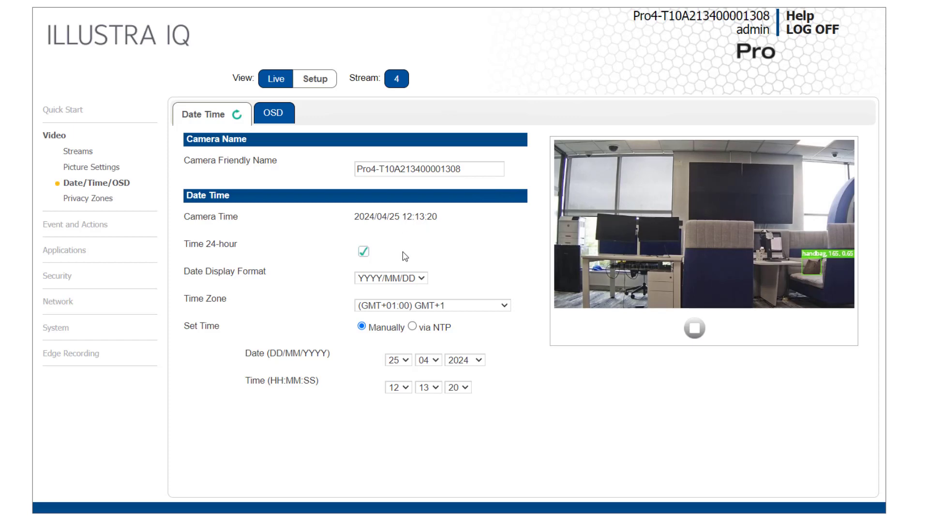
left_click(419, 281)
left_click(419, 280)
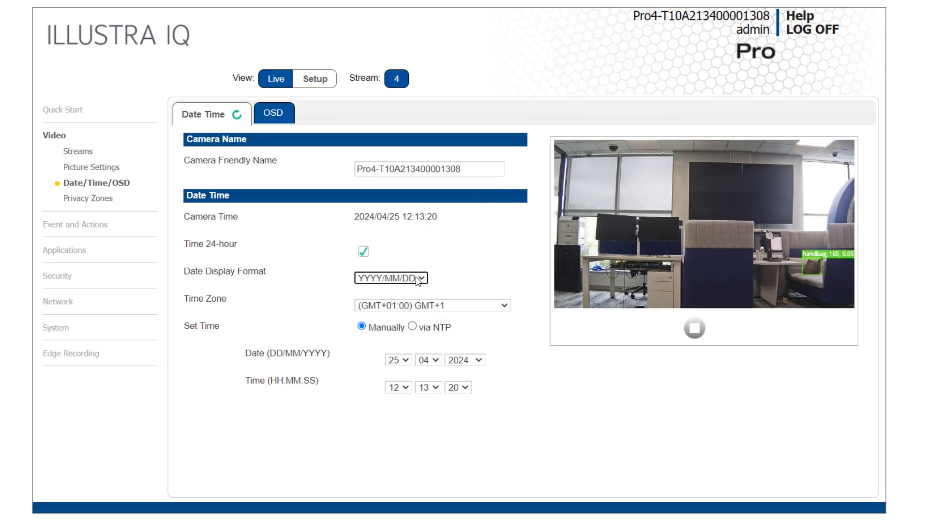
left_click(492, 311)
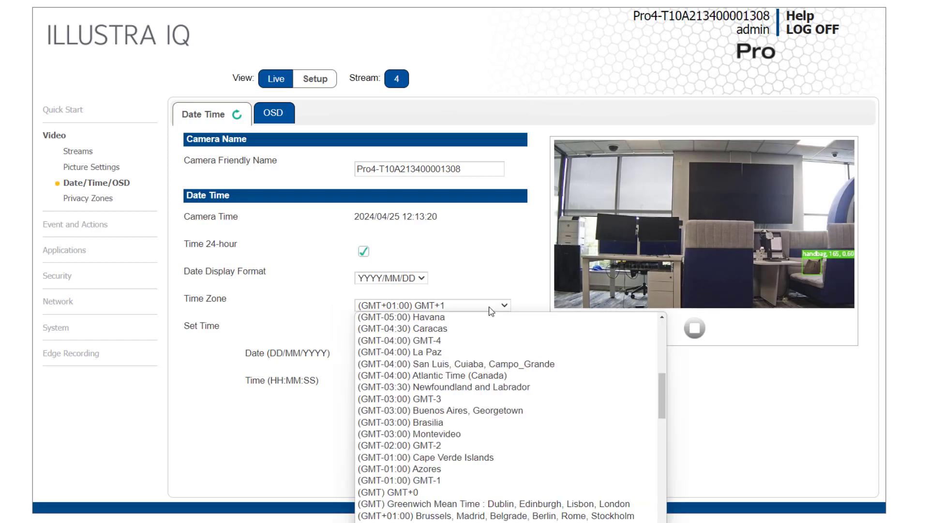
left_click(492, 311)
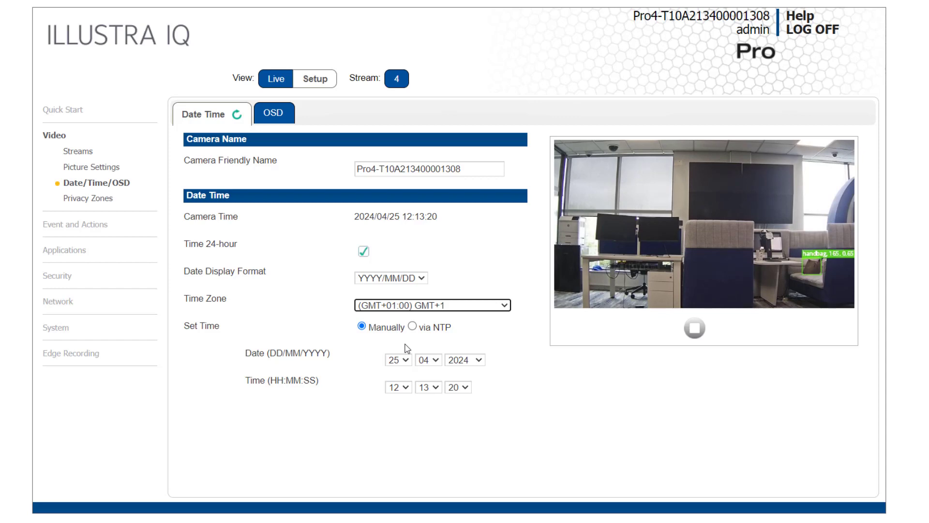
- Try the Camera Name and Date Time on-screen overlays on the video and disable both again
left_click(279, 120)
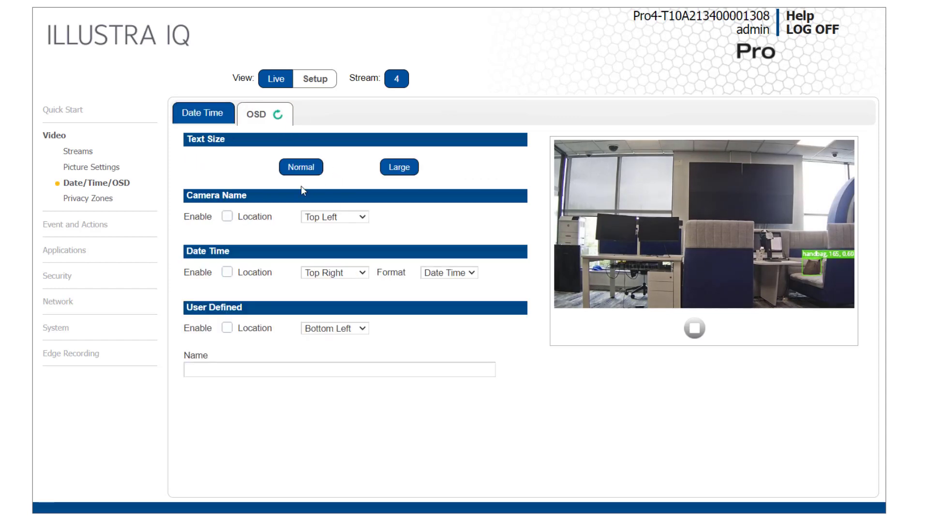
left_click(226, 219)
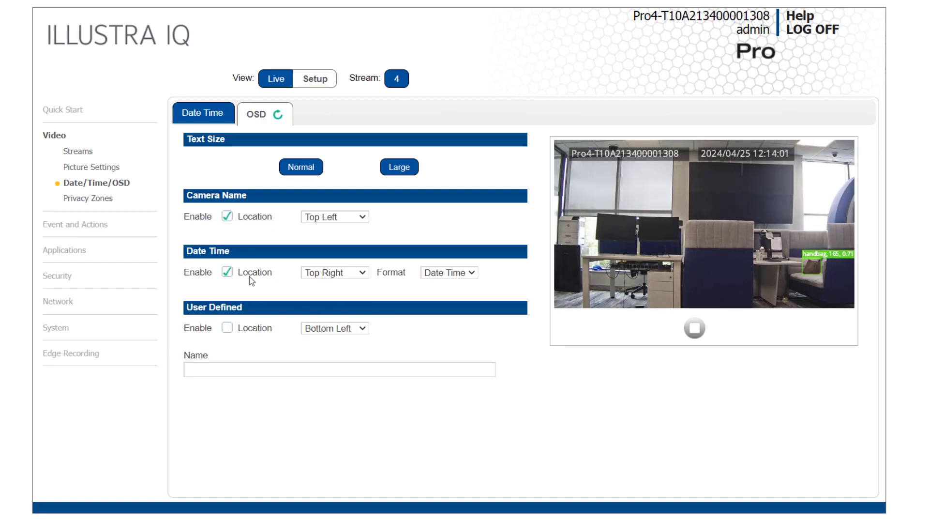
left_click(227, 272)
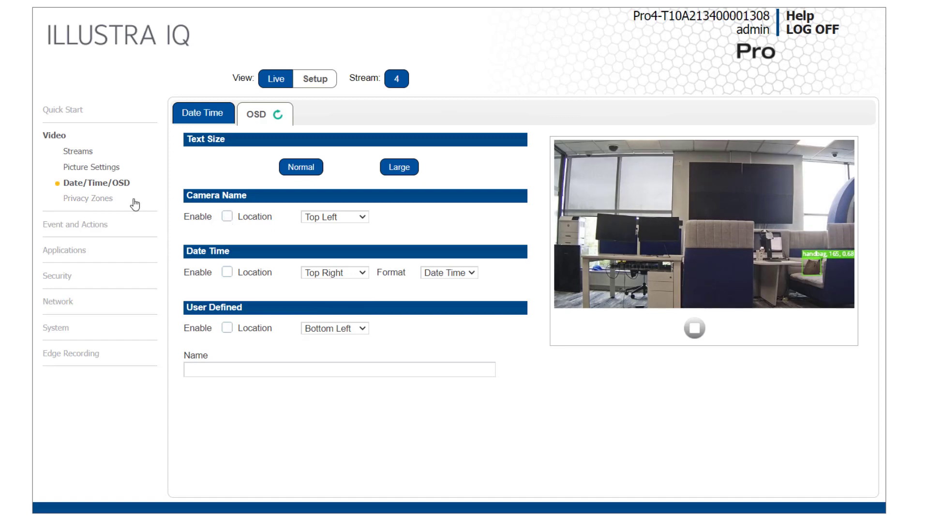
- Add a rectangular privacy zone named "Privacy 1" covering the large wall screen in the camera picture
left_click(86, 199)
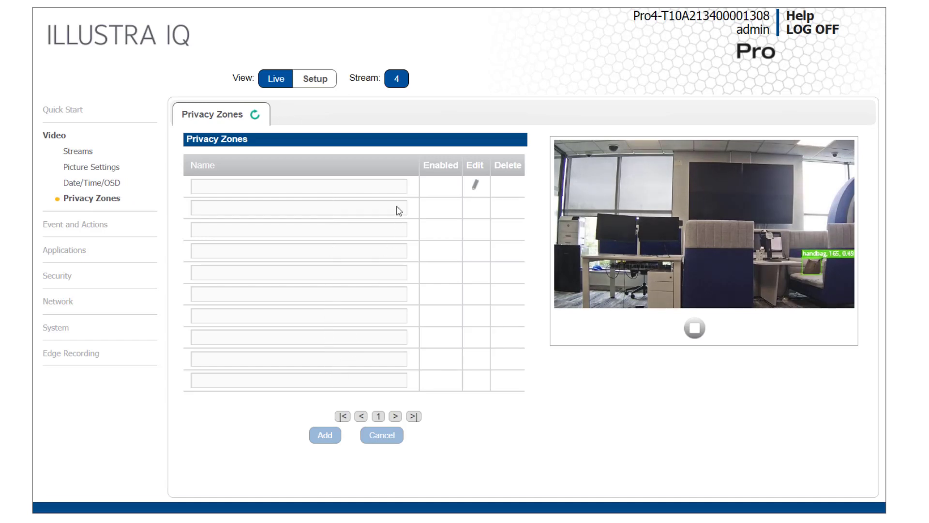
left_click(476, 195)
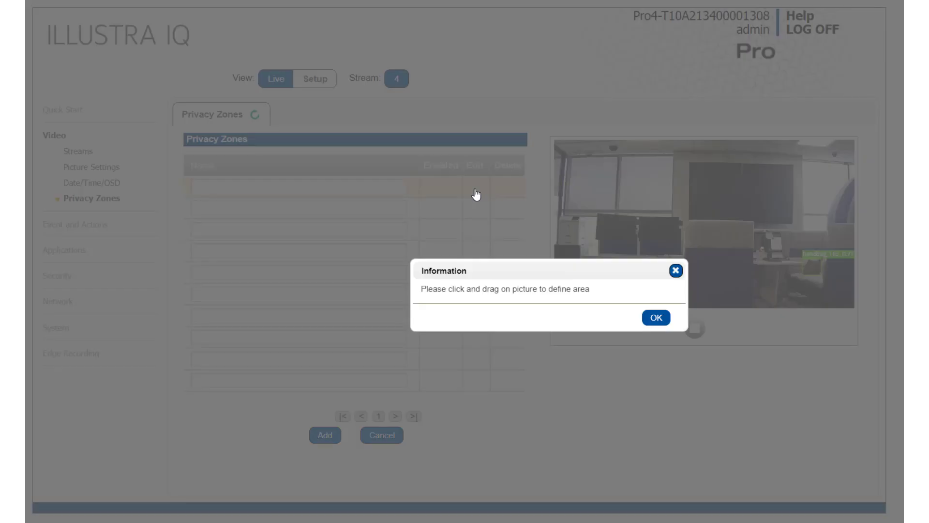
left_click(658, 320)
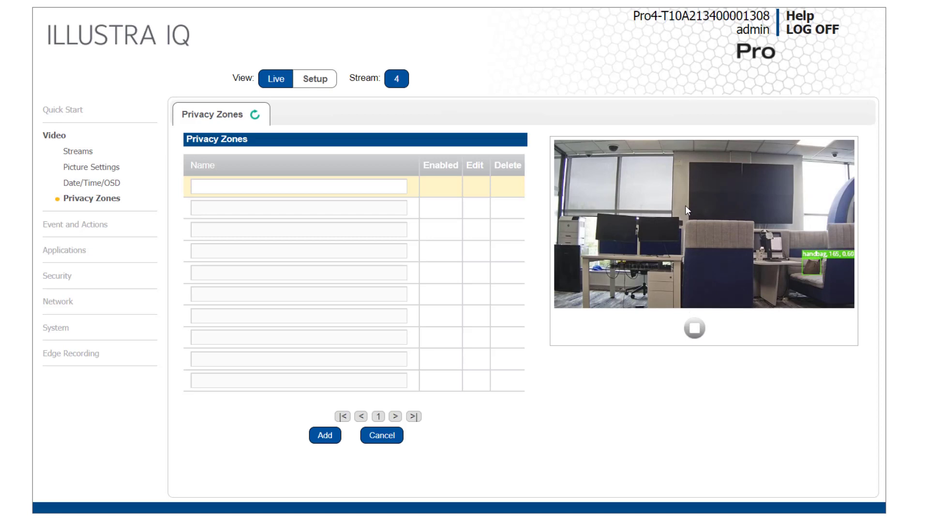
mouse_move(686, 205)
left_mouse_down()
mouse_move(677, 210)
mouse_move(800, 228)
left_mouse_up()
left_click(387, 186)
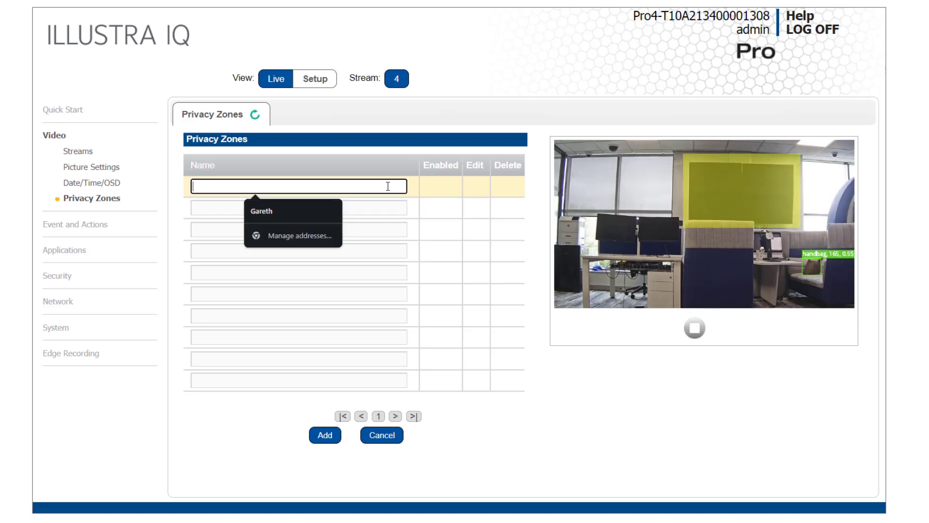
type("Privacy")
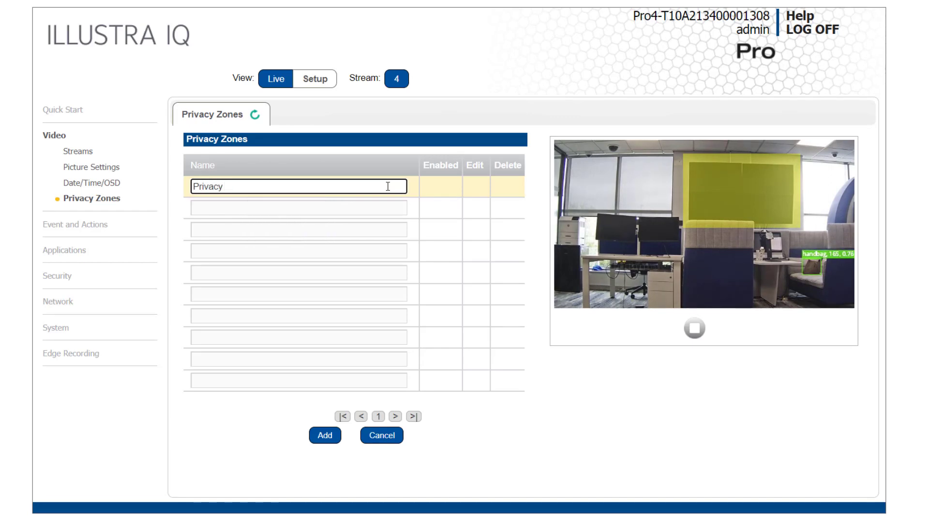
type(" 1")
left_click(327, 437)
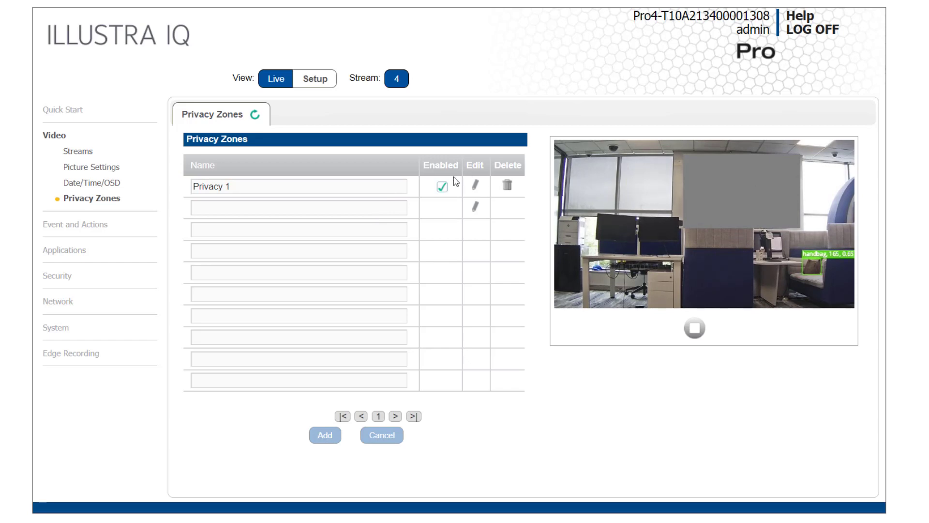
- Disable and re-enable the Privacy 1 zone, and delete it from the privacy zones
left_click(445, 188)
left_click(444, 188)
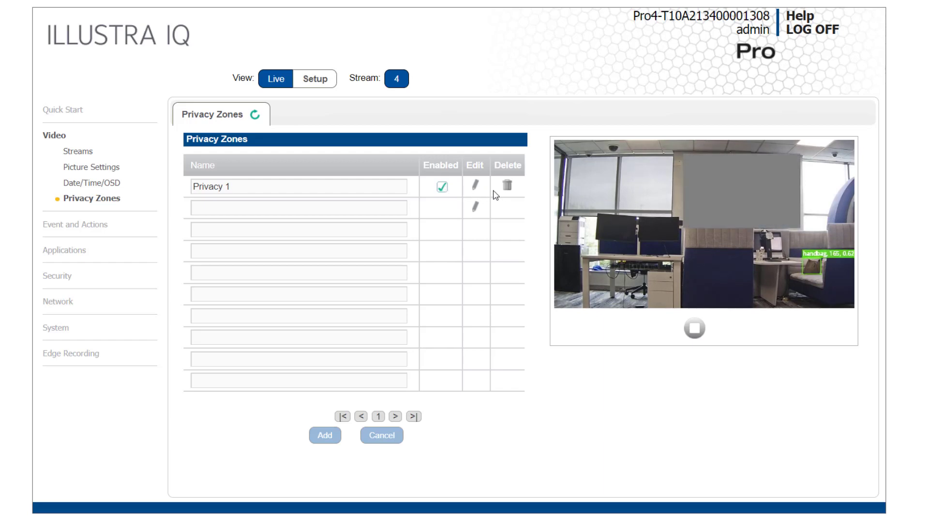
left_click(508, 189)
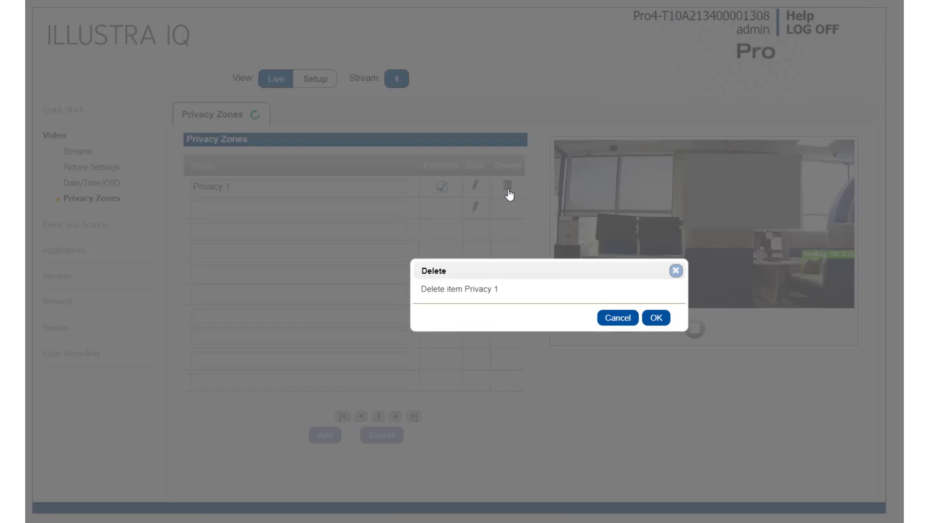
left_click(655, 318)
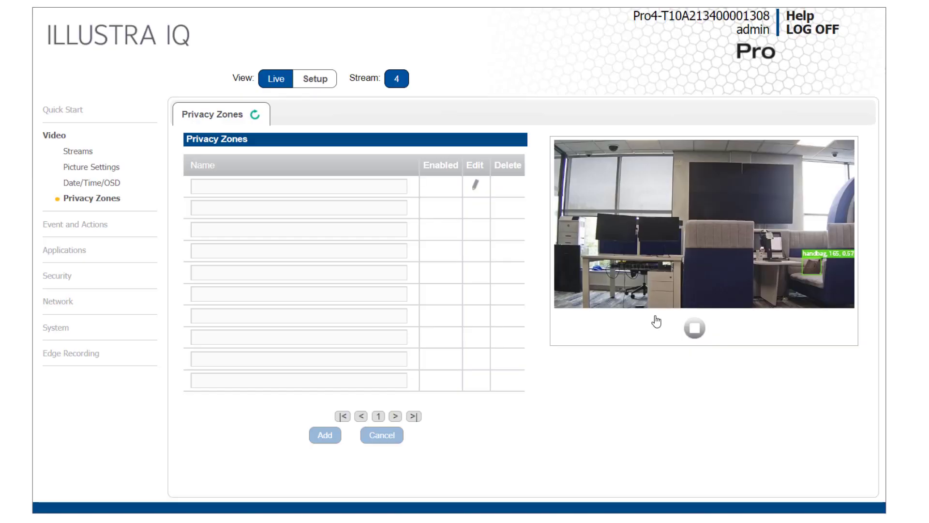